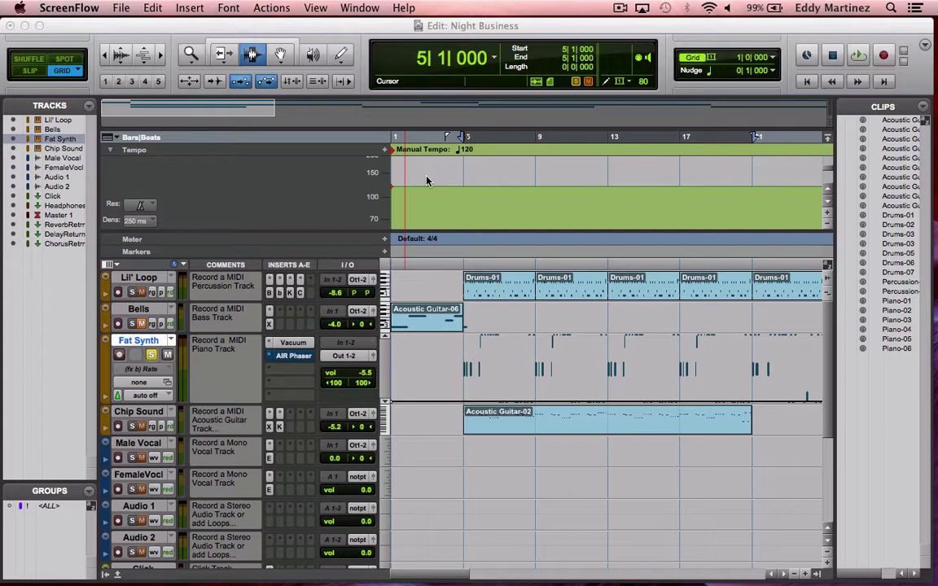
left_click(320, 203)
key("space")
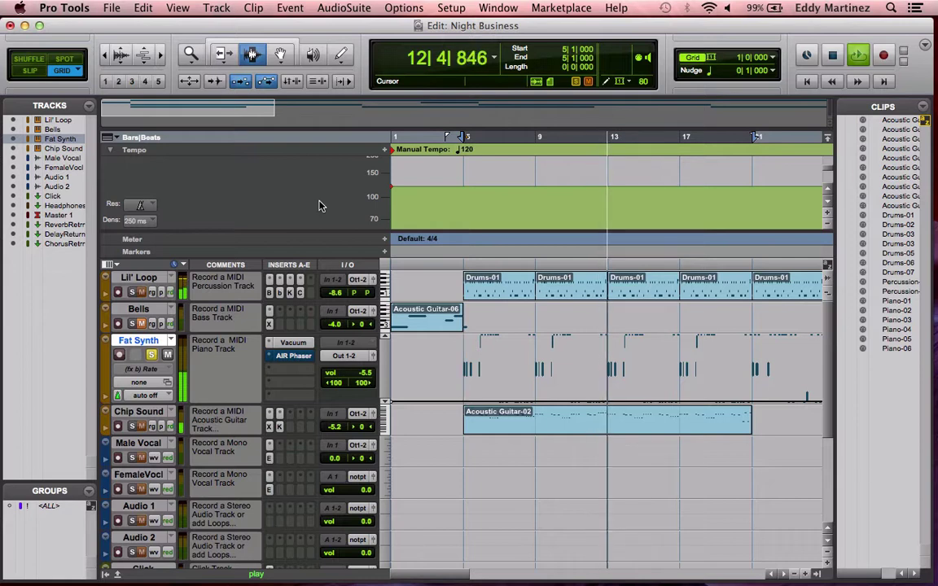
key("space")
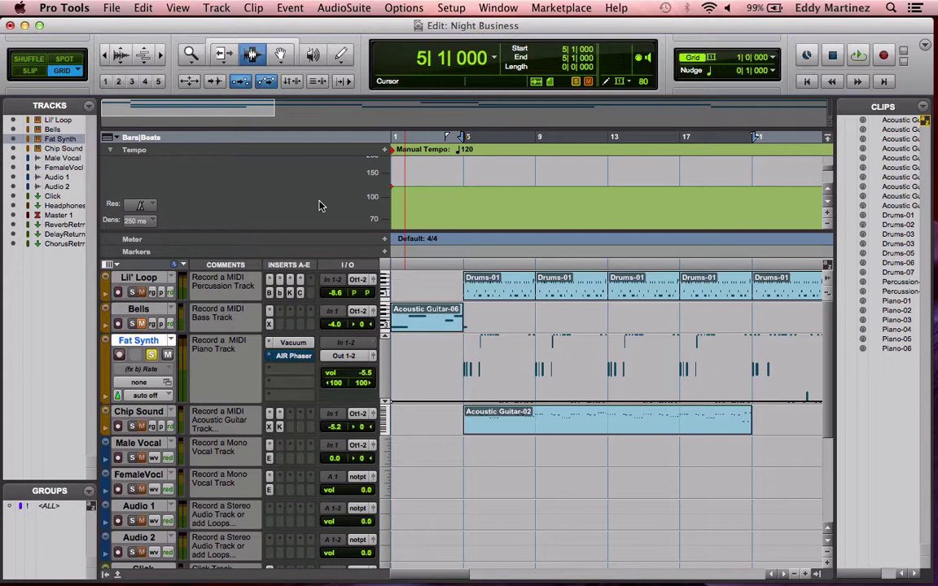
List Fat Synth's automation modes (off, read, touch, latch, write), leaving the mode at off
left_click(159, 396)
left_click(160, 396)
left_click(155, 396)
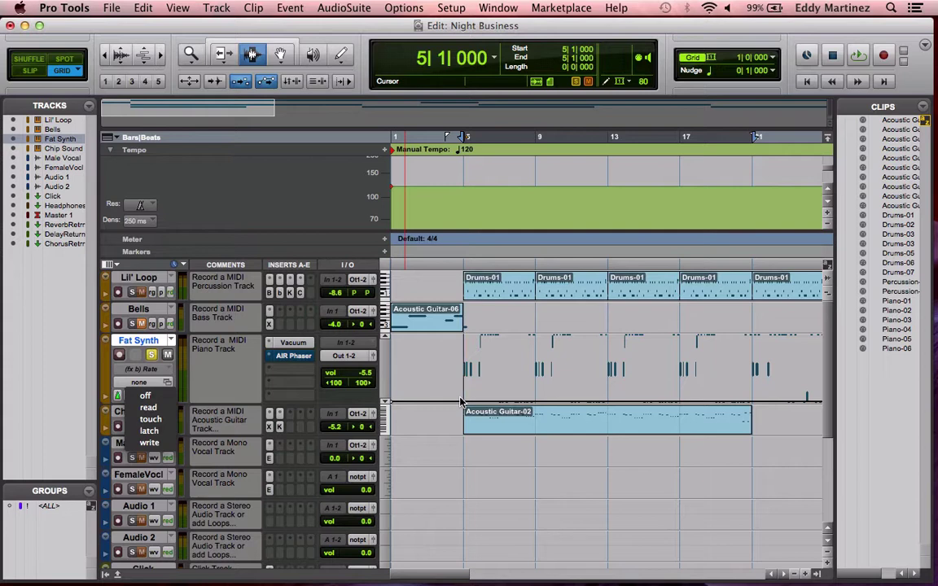
Set Fat Synth to touch, open its AIR Phaser plug-in, then return the automation mode to off
left_click(152, 421)
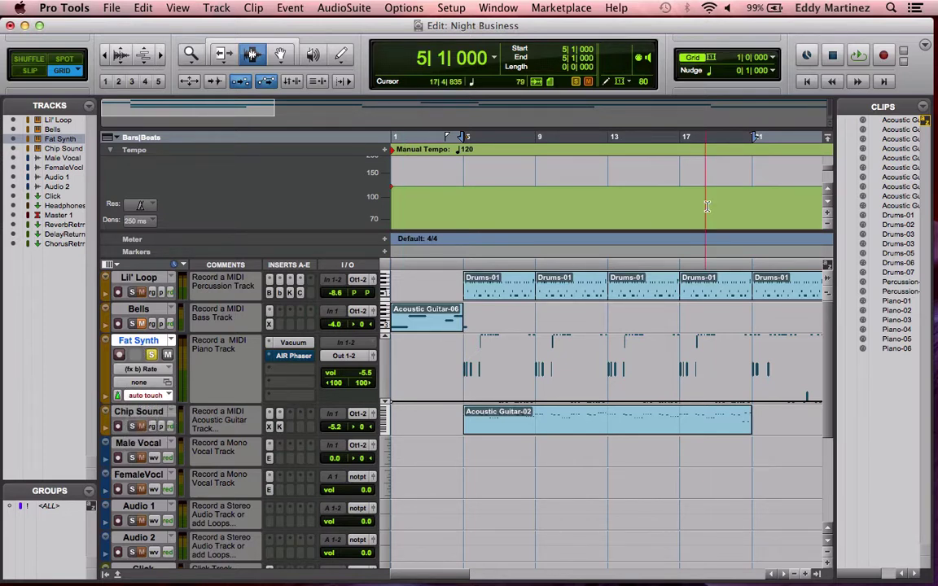
left_click(306, 360)
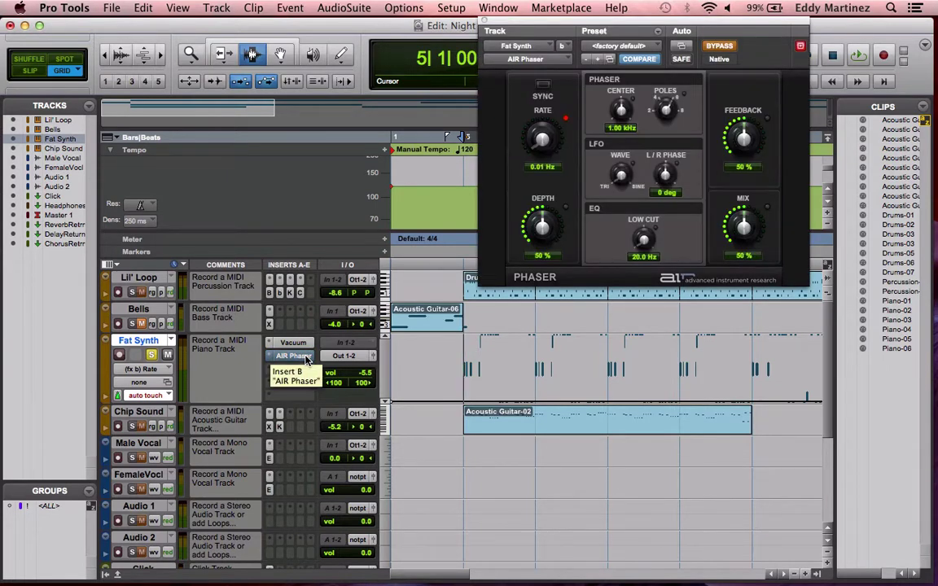
left_click(148, 395)
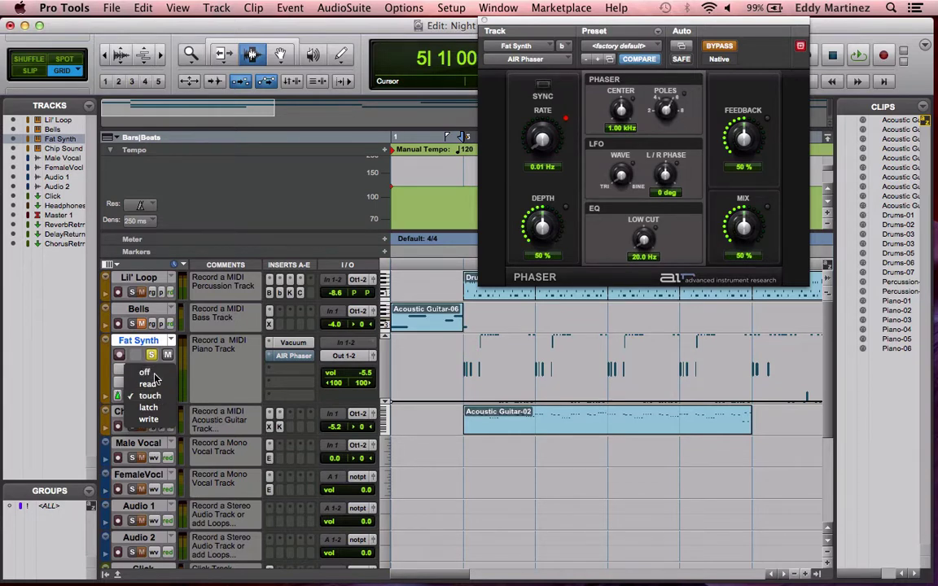
left_click(153, 373)
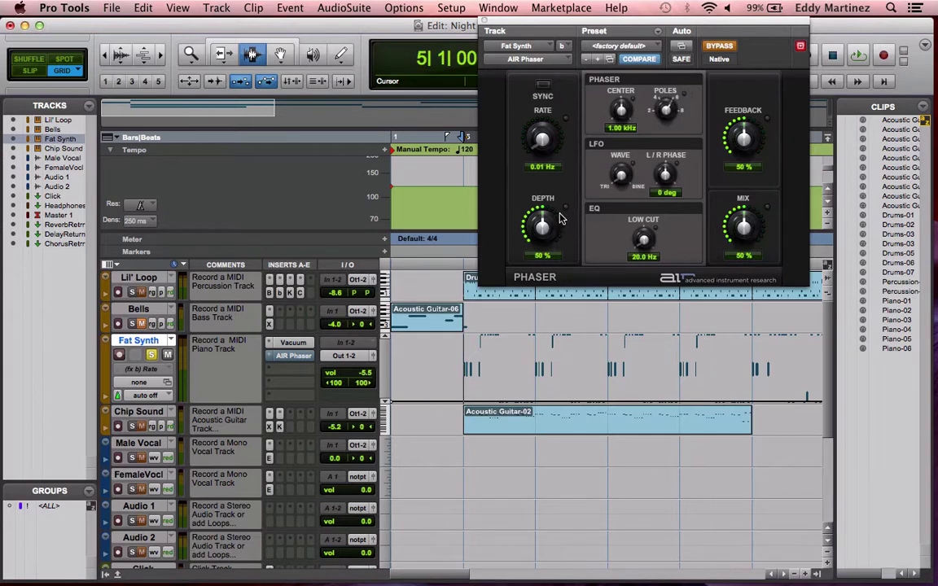
left_click(726, 48)
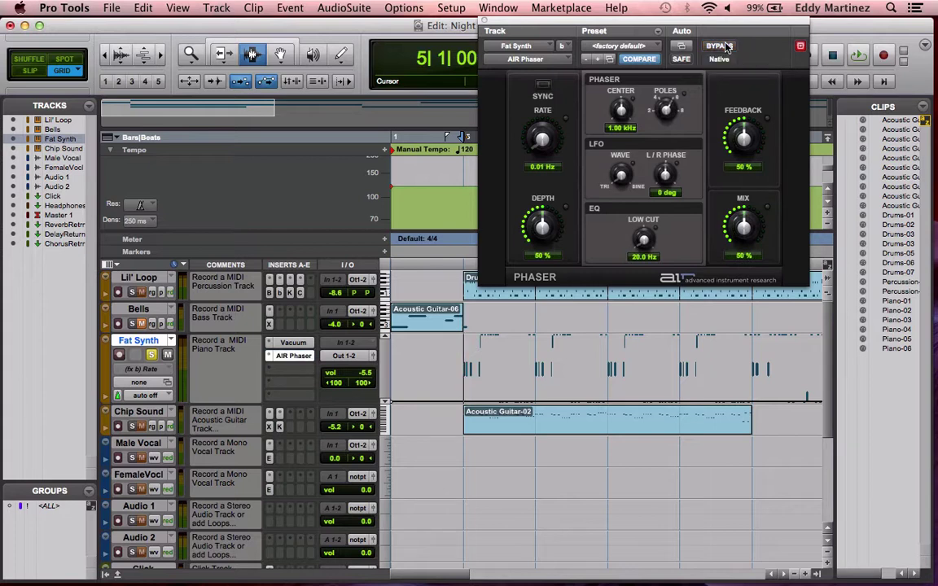
key("space")
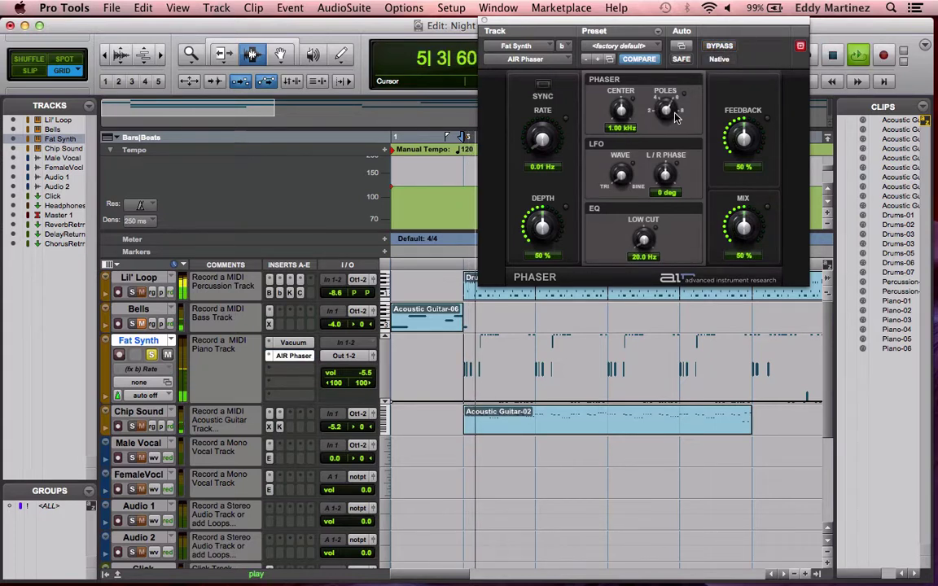
left_click(713, 49)
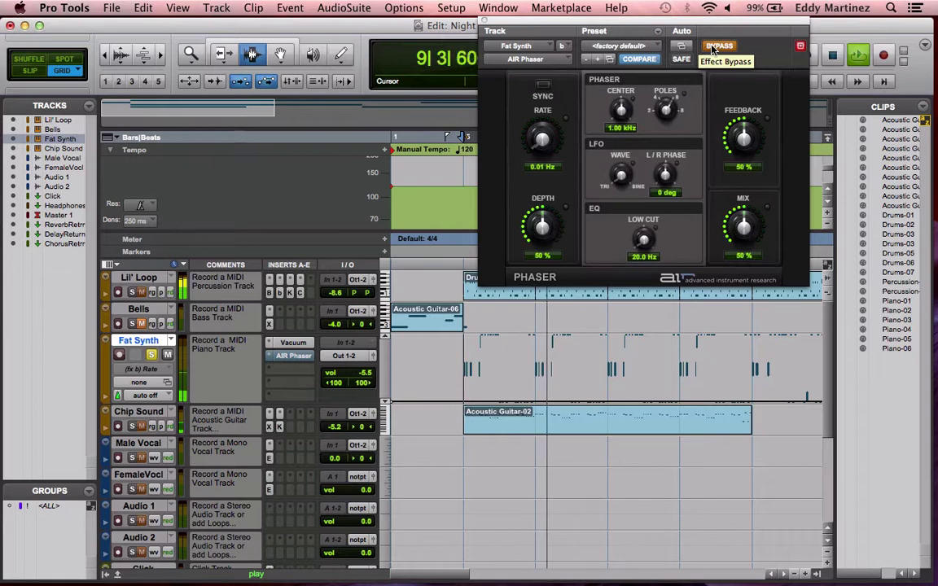
left_click(712, 46)
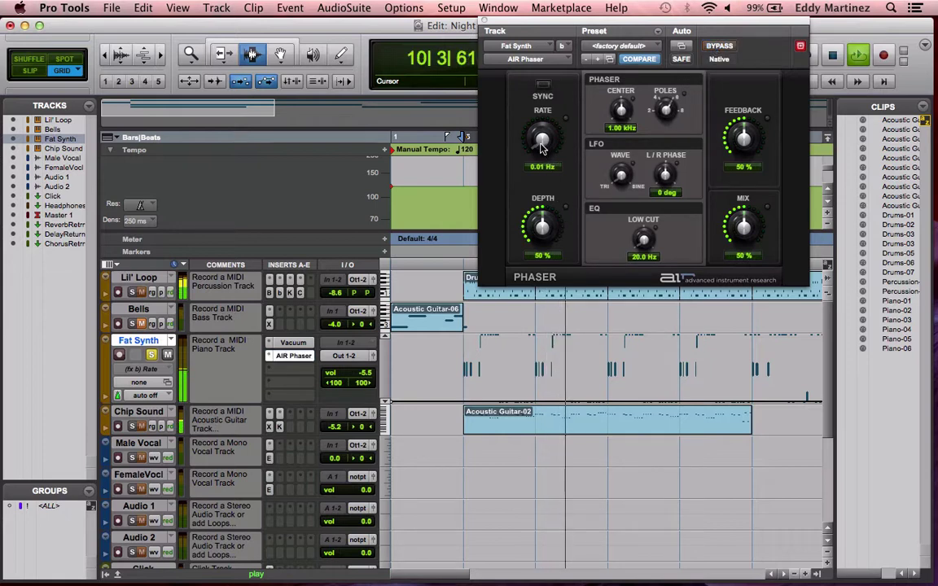
left_click_drag(542, 147, 559, 247)
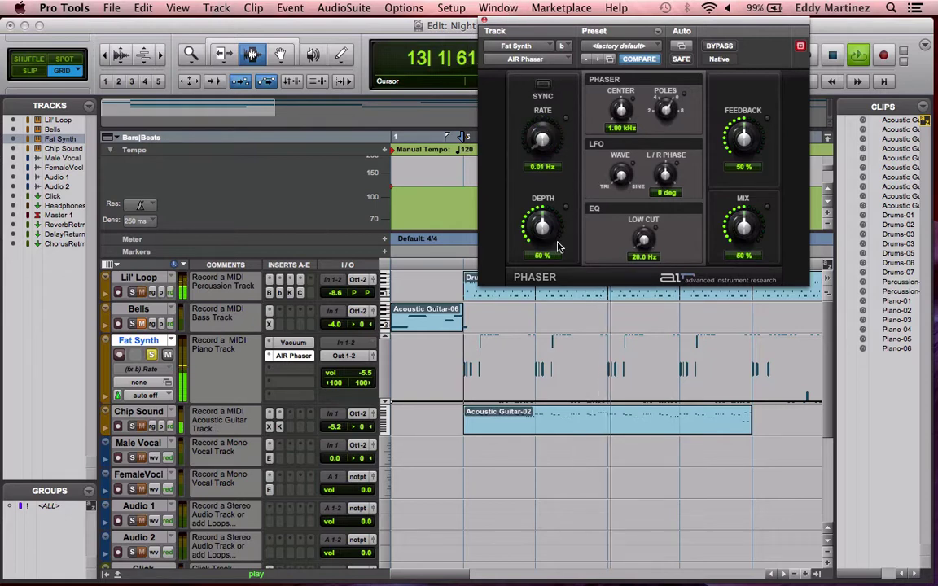
left_click(717, 46)
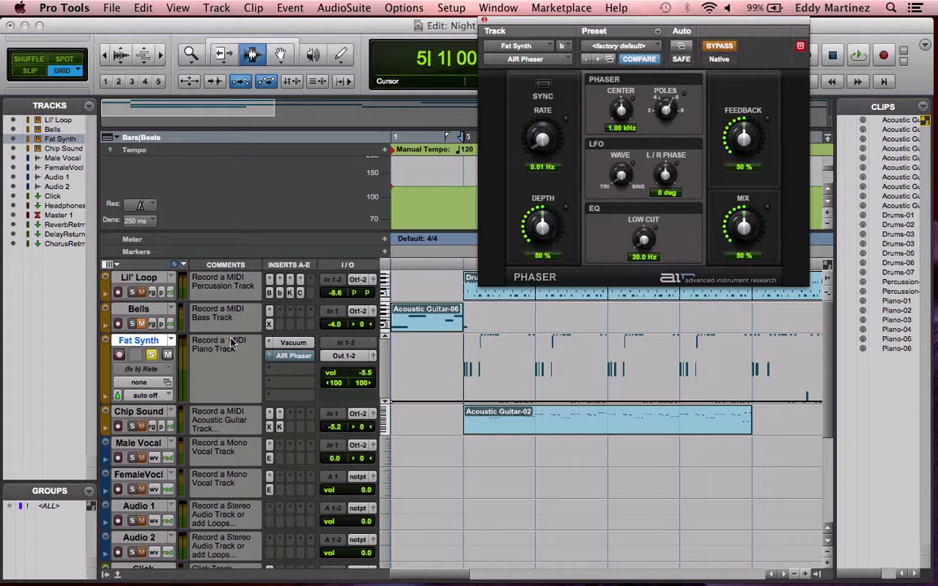
Put Fat Synth in touch automation mode and play briefly from bar 5
left_click(155, 396)
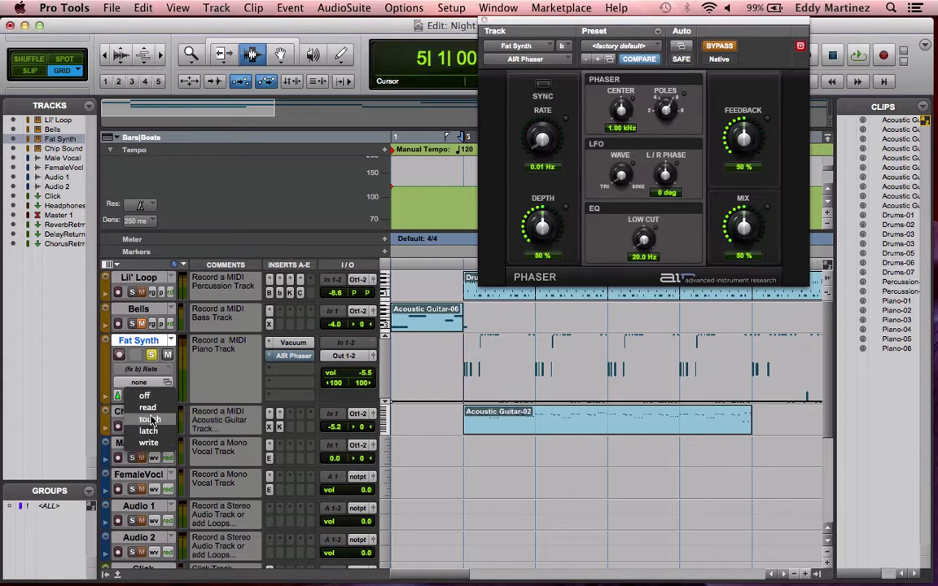
key("Escape")
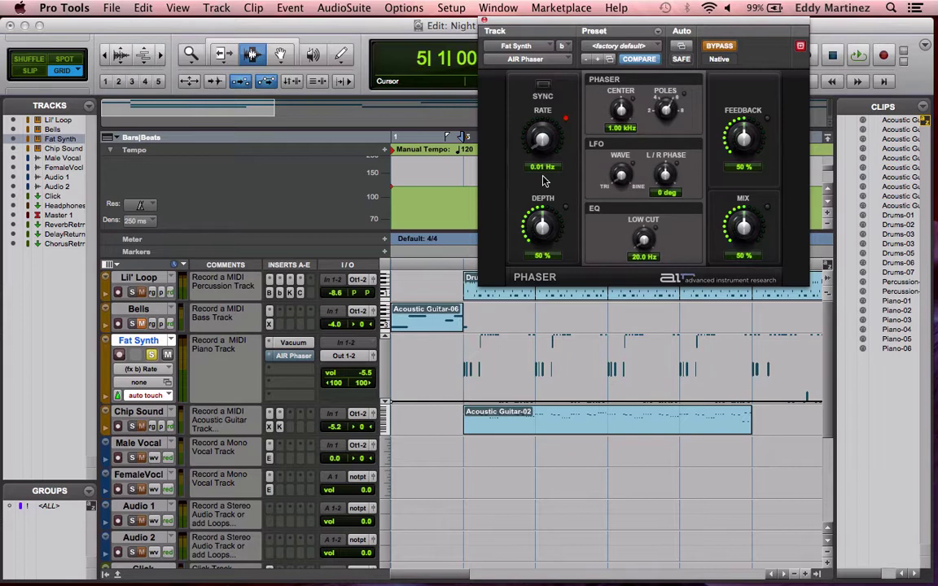
key("space")
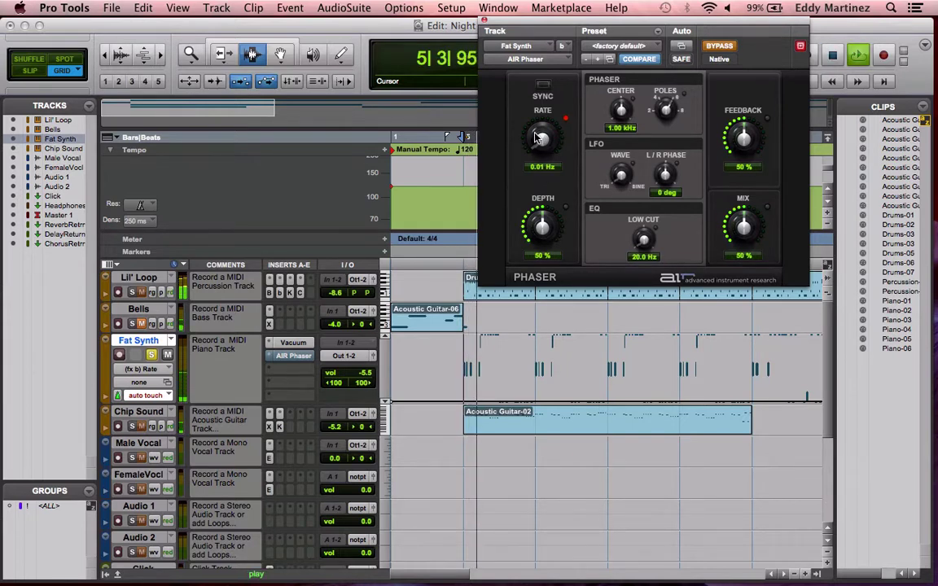
key("space")
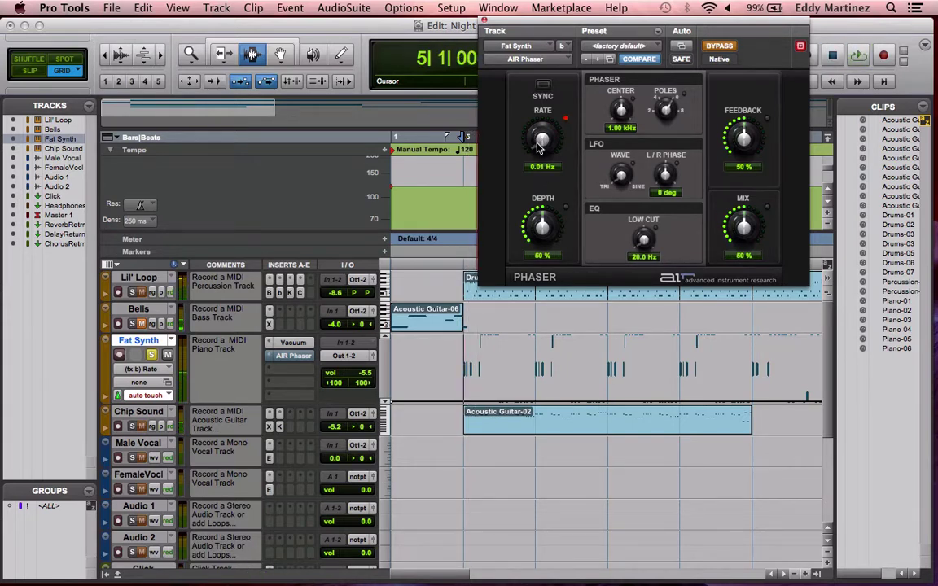
Undo the last Rate change, re-enable the AIR Phaser, and lower its Rate to 0.01 Hz
key("super+z")
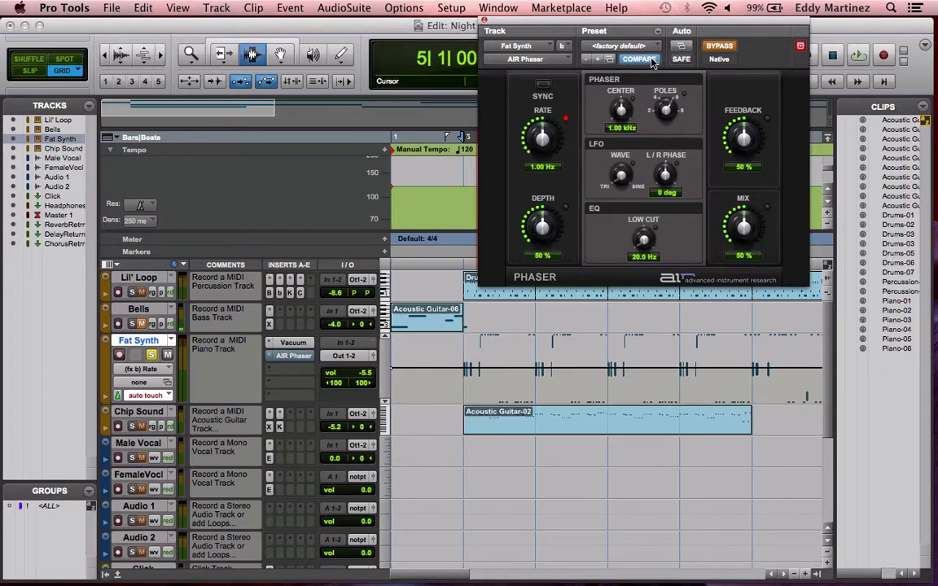
left_click(721, 47)
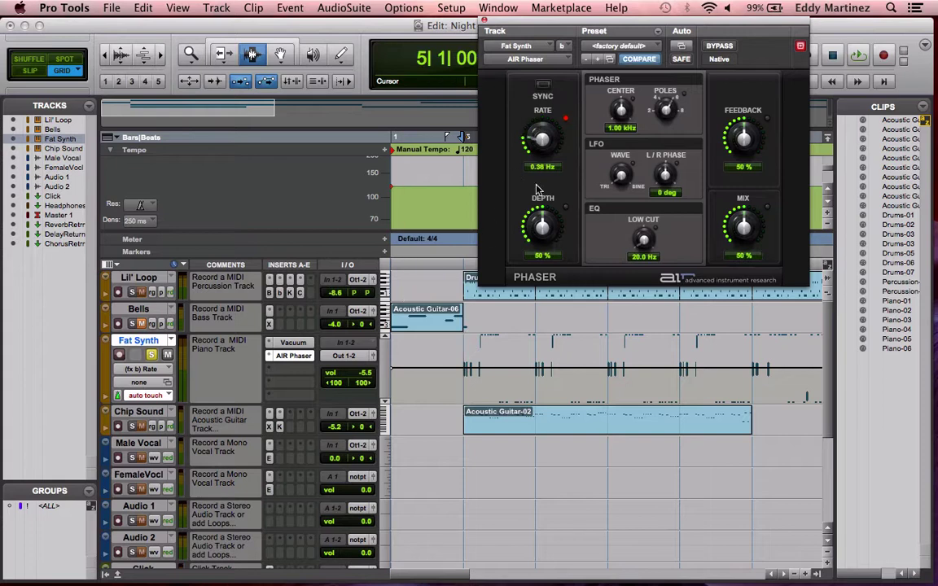
left_click_drag(541, 138, 552, 296)
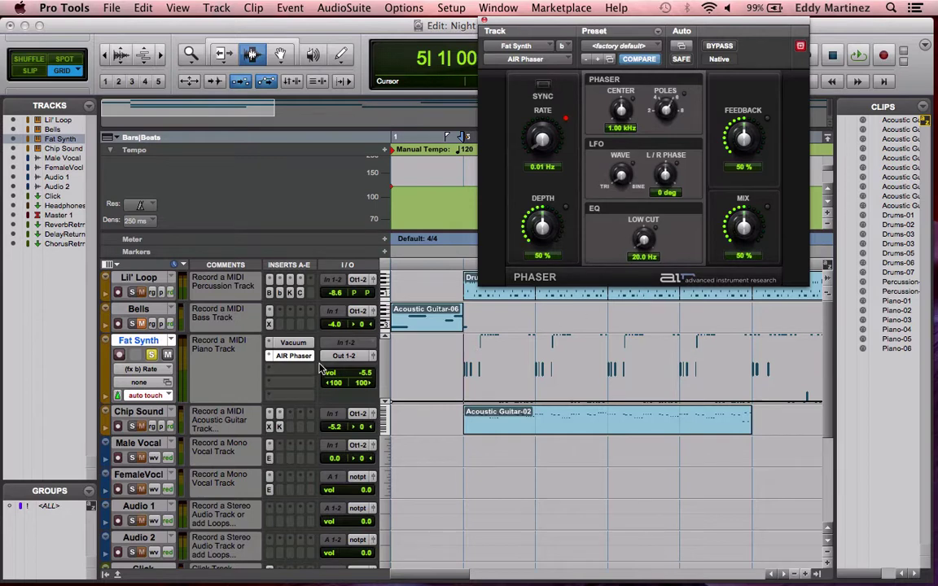
Record rising Rate automation by sweeping the AIR Phaser Rate to 0.50 Hz during playback
key("space")
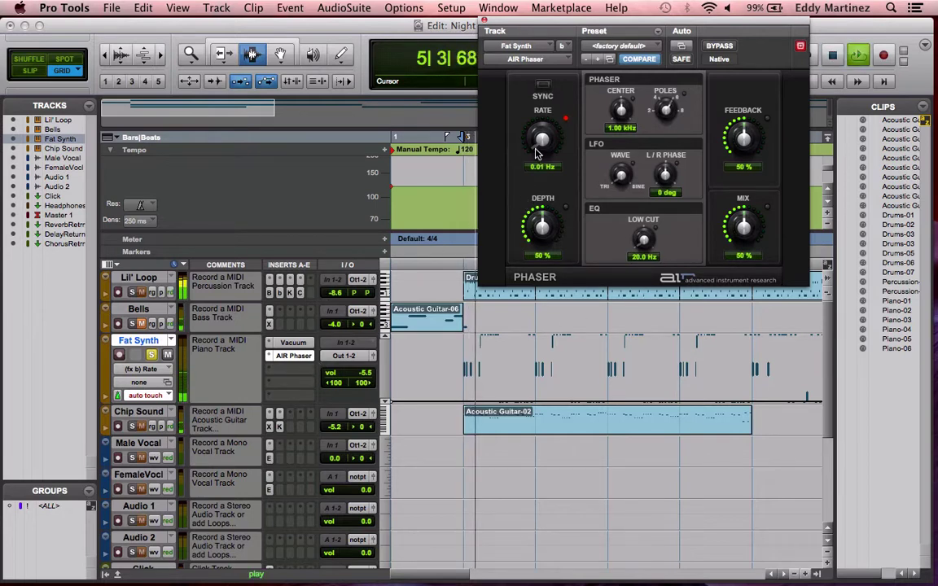
mouse_move(536, 146)
left_mouse_down()
mouse_move(531, 81)
mouse_move(554, 84)
mouse_move(577, 124)
mouse_move(561, 169)
mouse_move(533, 144)
mouse_move(532, 37)
mouse_move(508, 38)
mouse_move(524, 6)
left_mouse_up()
key("space")
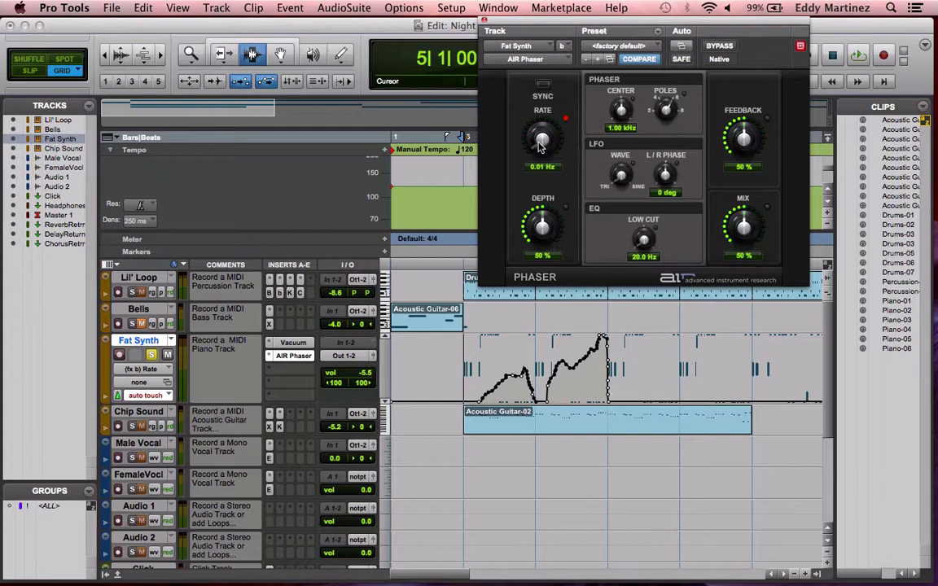
left_click_drag(541, 145, 537, 399)
left_click_drag(617, 22, 585, 22)
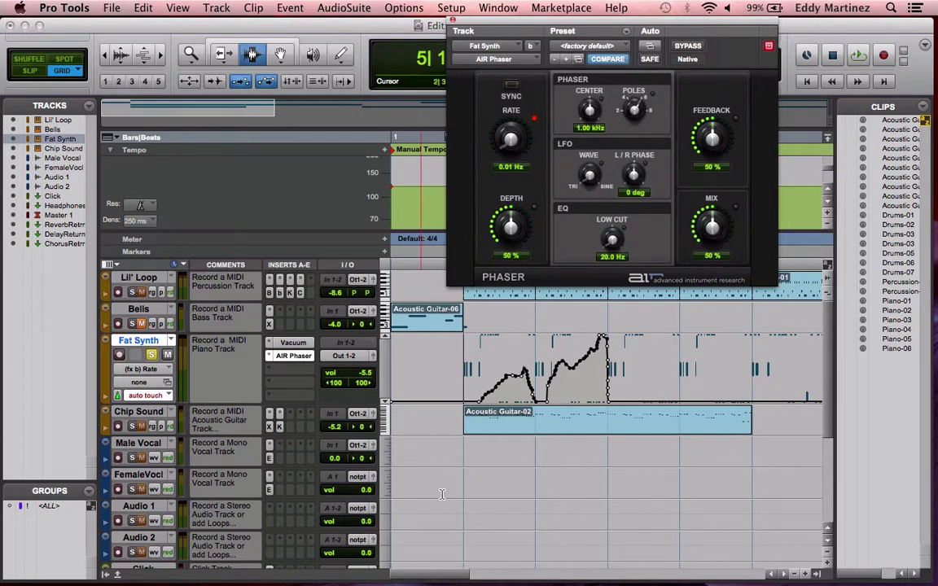
Switch Fat Synth to latch, close the AIR Phaser window, and place the cursor at bar 14
left_click(157, 394)
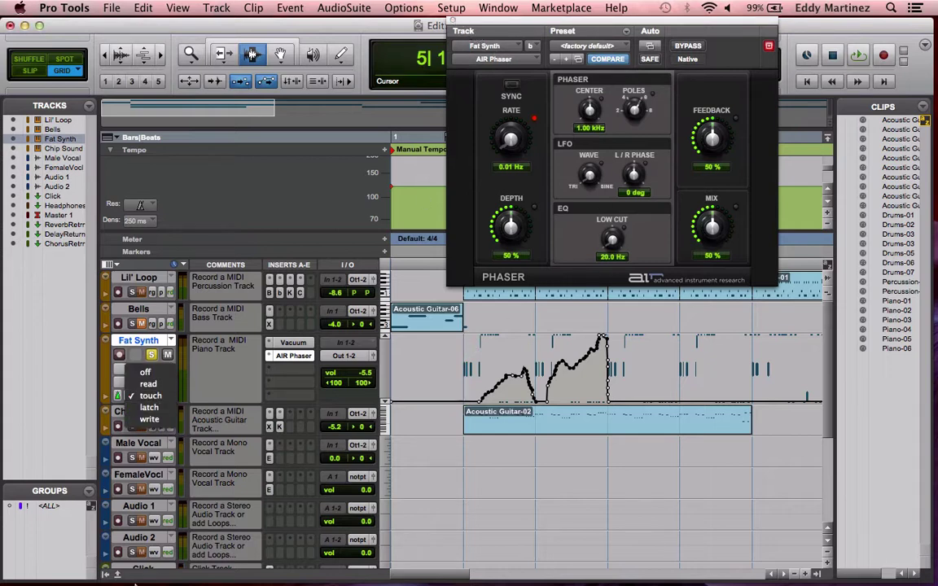
left_click(162, 409)
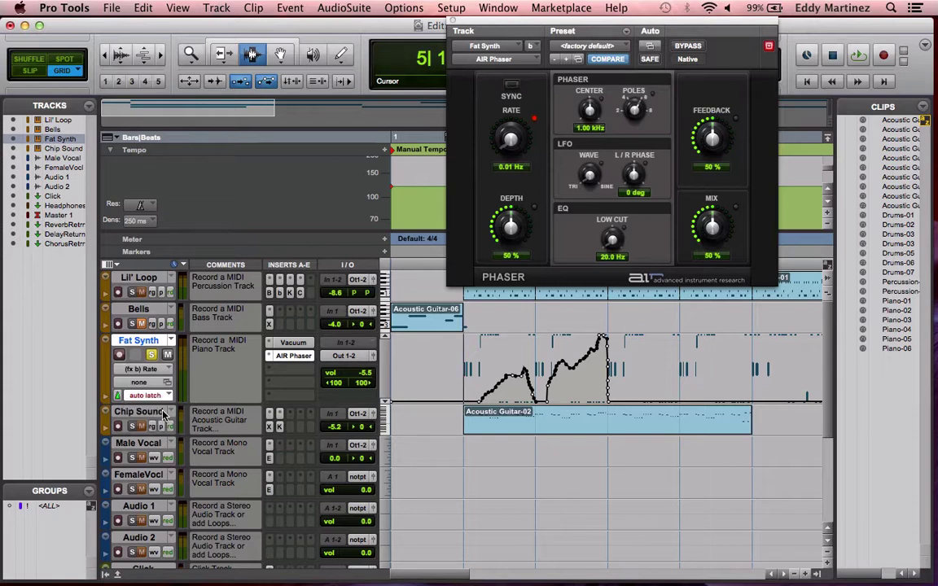
left_click(453, 22)
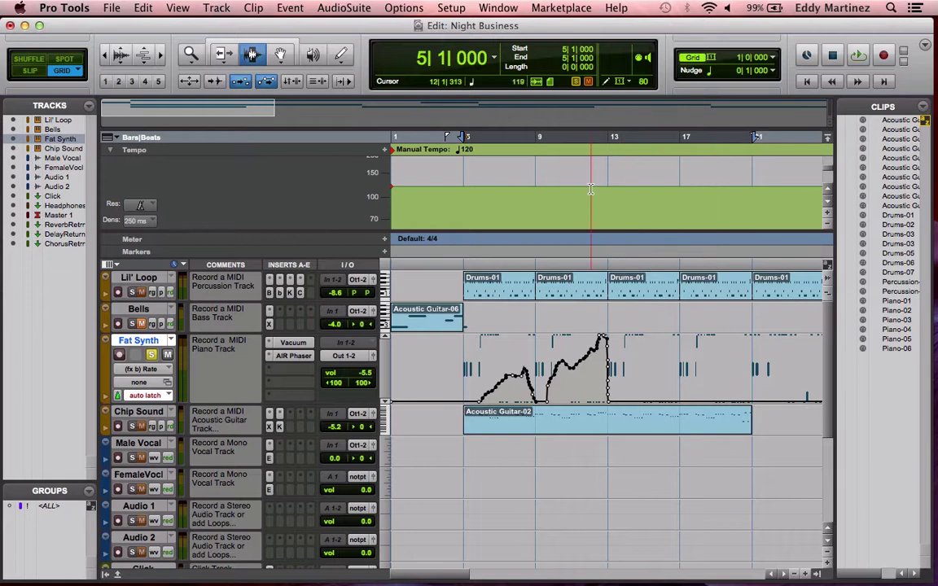
left_click(253, 55)
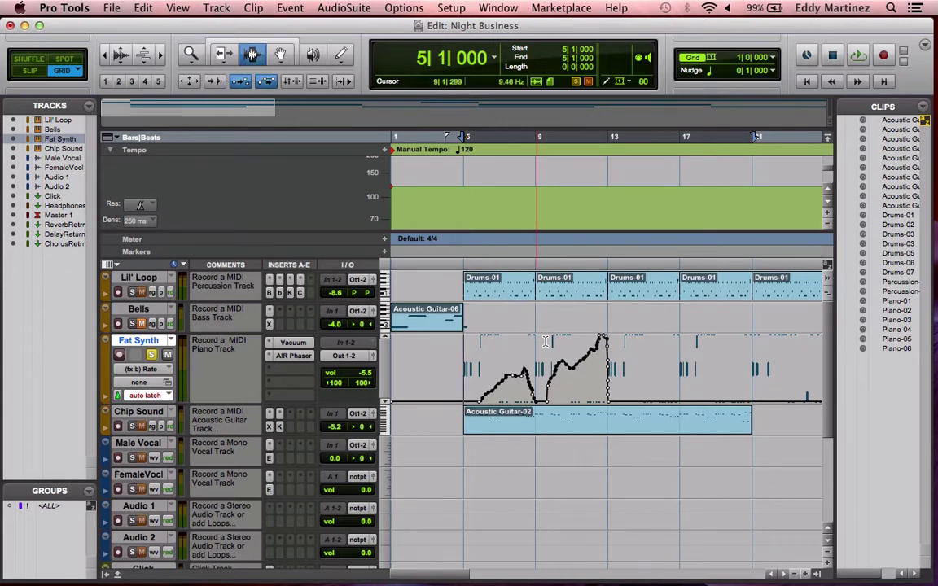
left_click(628, 367)
Delete Fat Synth's Rate automation over bars 11–14, then over bars 4–14
left_click_drag(629, 368, 571, 373)
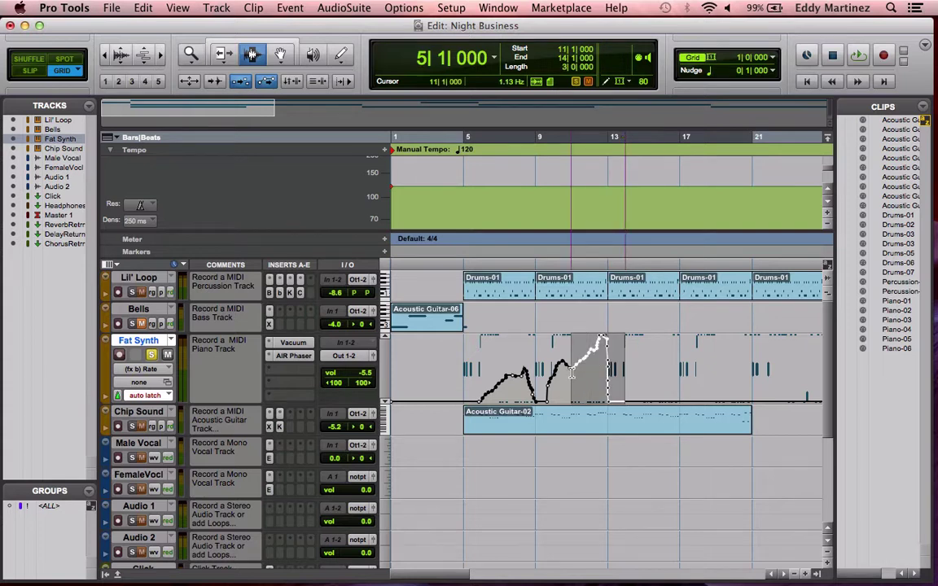
key("super+z")
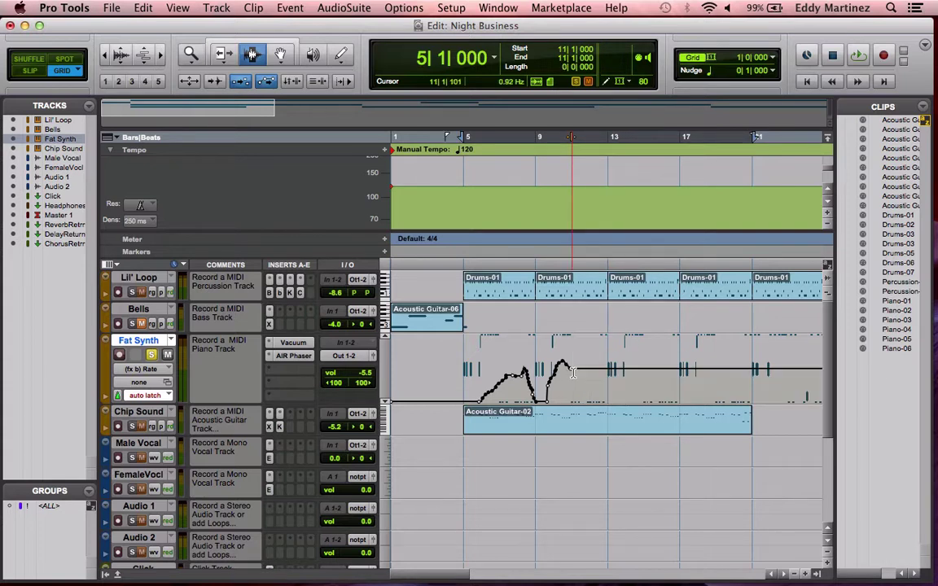
left_click(442, 380, "shift")
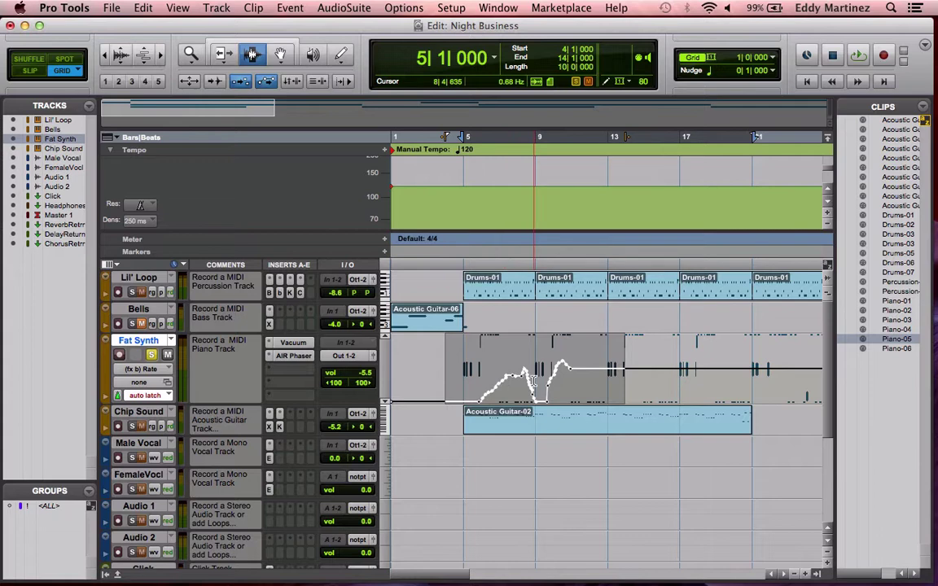
key("super+z")
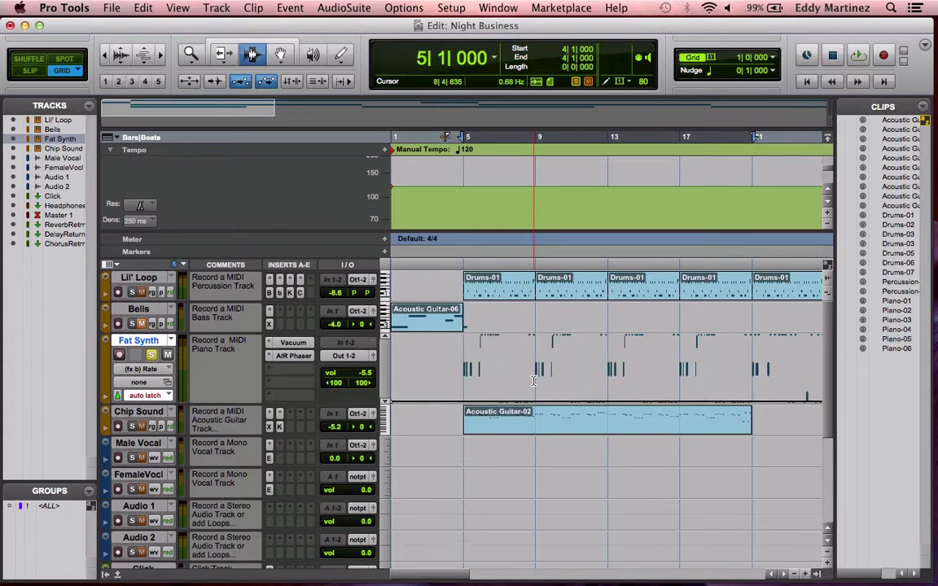
In latch mode, reopen AIR Phaser and record a wavy Rate curve from bar 5 by turning the knob
left_click(147, 396)
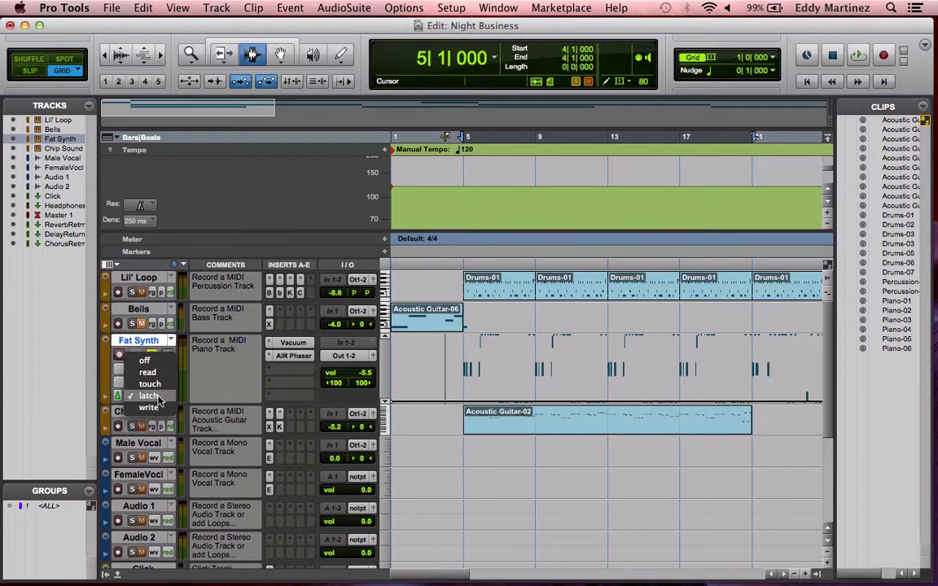
left_click(155, 396)
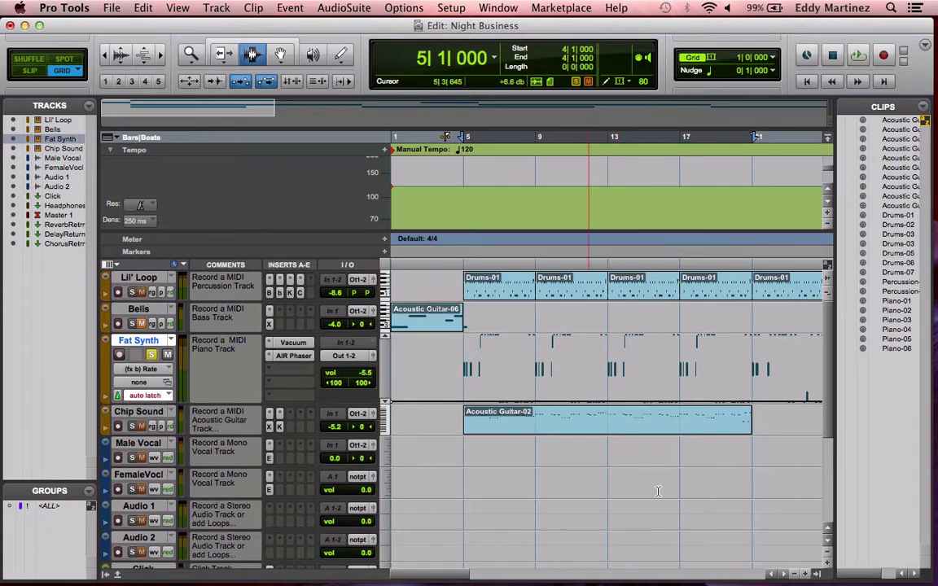
left_click(293, 357)
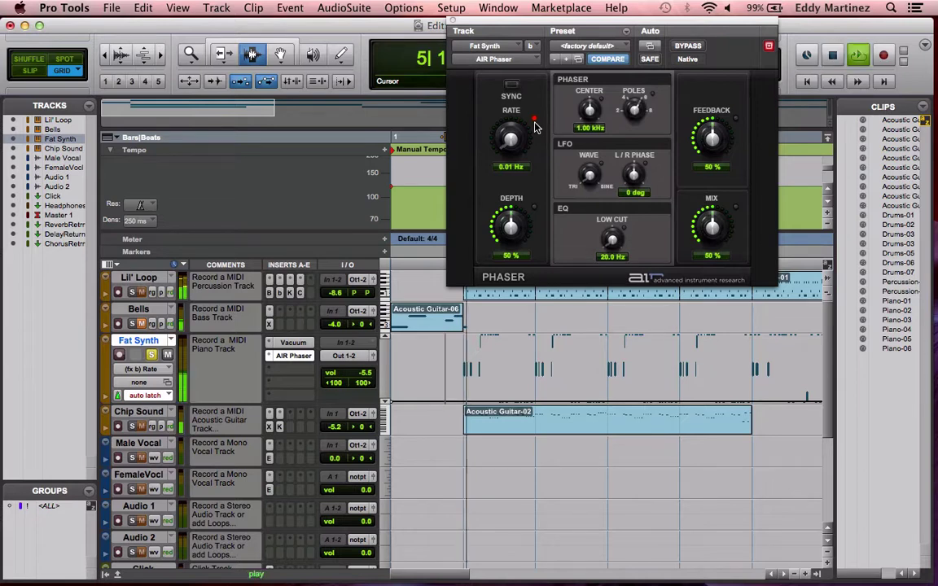
mouse_move(509, 143)
left_mouse_down()
mouse_move(490, 11)
mouse_move(479, 49)
mouse_move(511, 70)
mouse_move(523, 132)
mouse_move(505, 122)
mouse_move(473, 46)
mouse_move(486, 92)
mouse_move(472, 4)
left_mouse_up()
key("space")
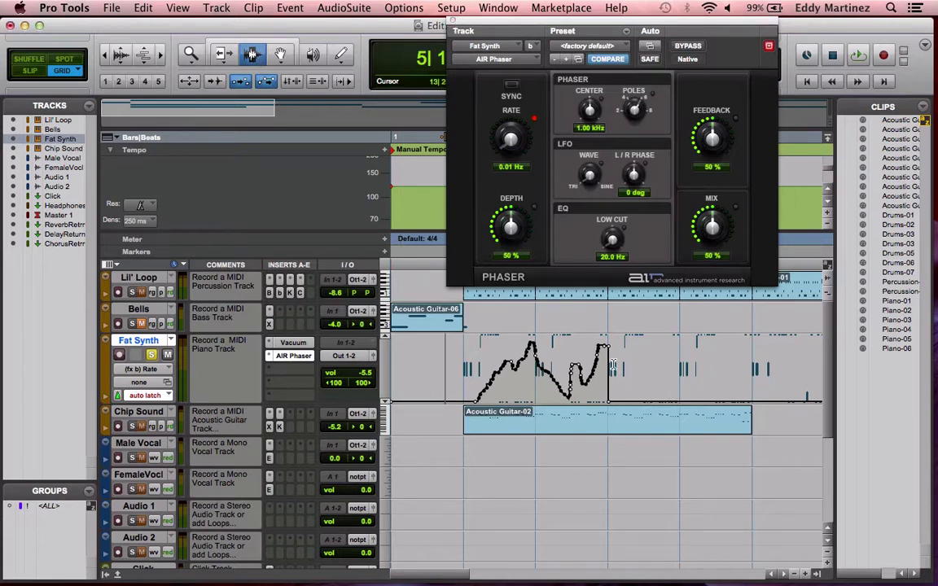
Select the whole recorded Rate curve and delete it, dismissing the patch selection dialog
left_click_drag(624, 362, 506, 376)
left_click_drag(471, 378, 468, 377)
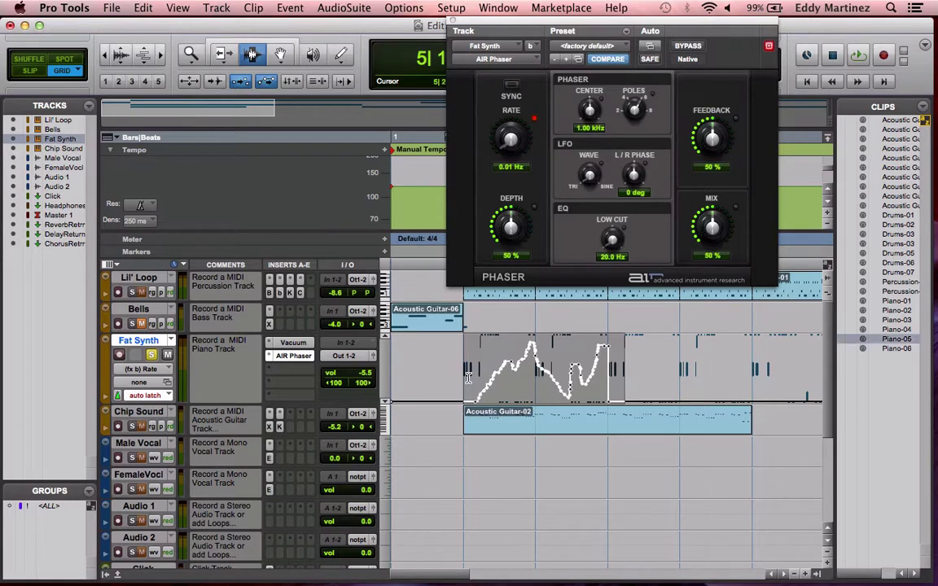
key("Delete")
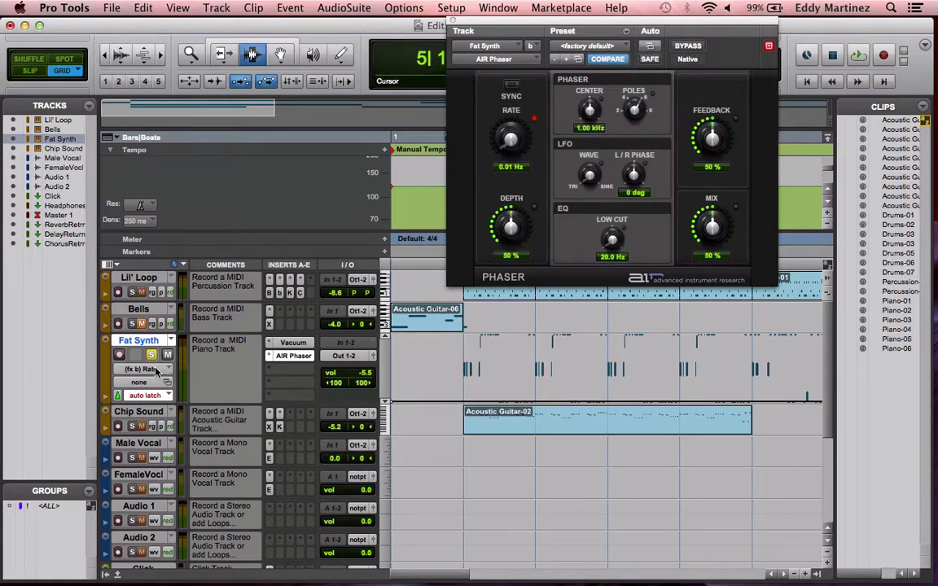
left_click(163, 386)
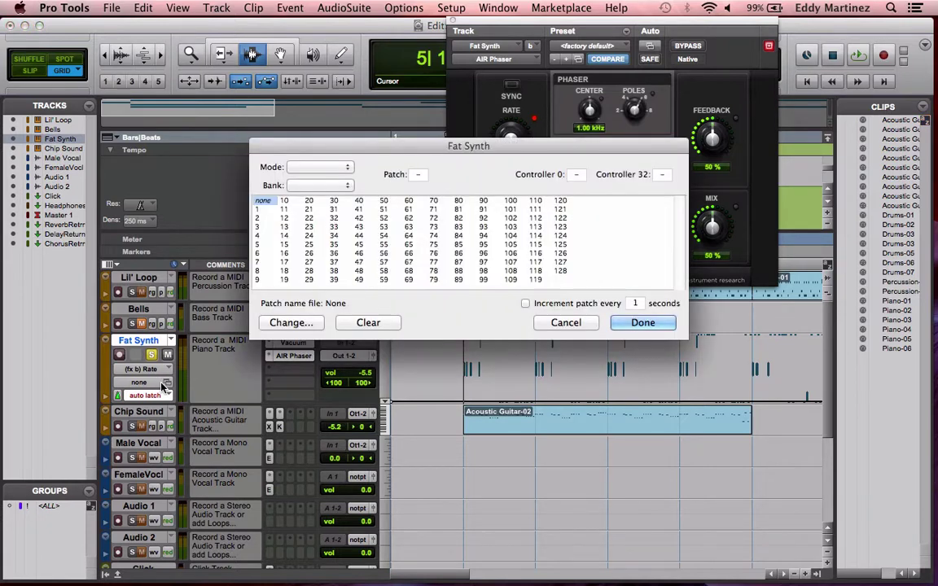
left_click(565, 322)
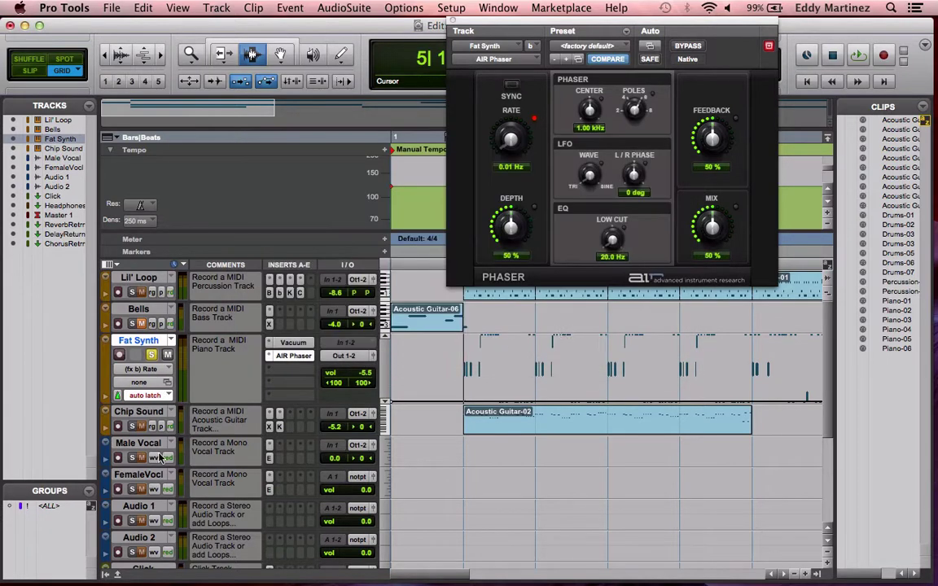
left_click(147, 394)
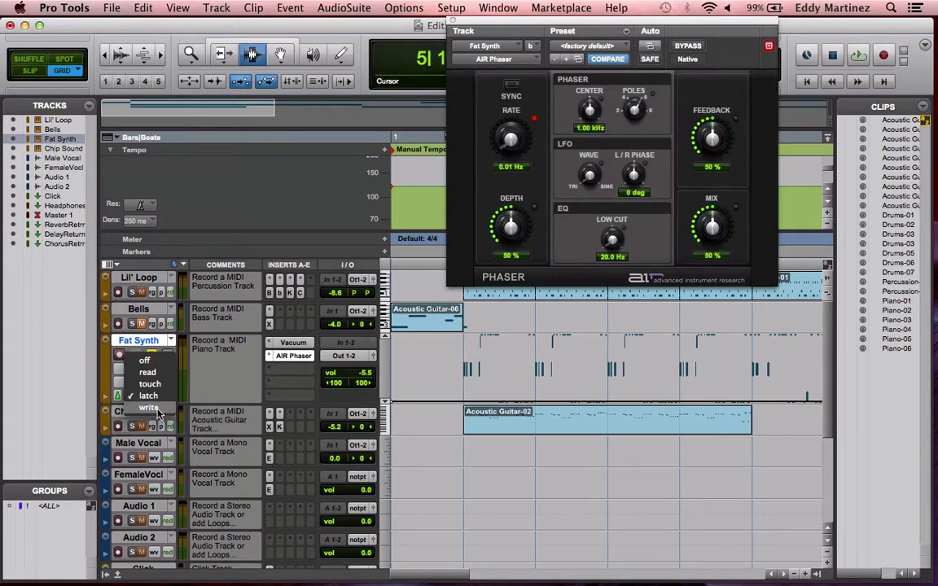
Set Fat Synth to write mode and pencil a gently rising Rate line across bars 5–13
left_click(150, 408)
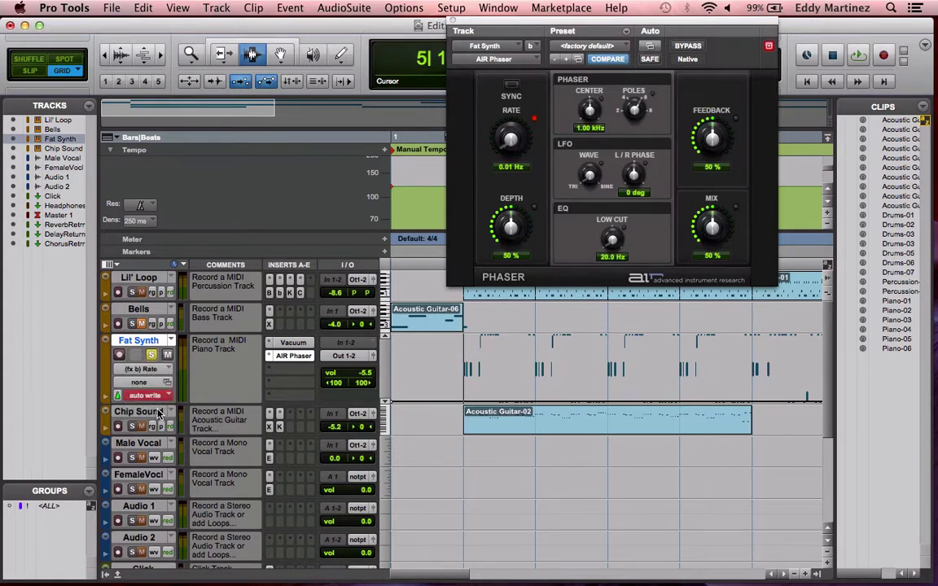
left_click(340, 54)
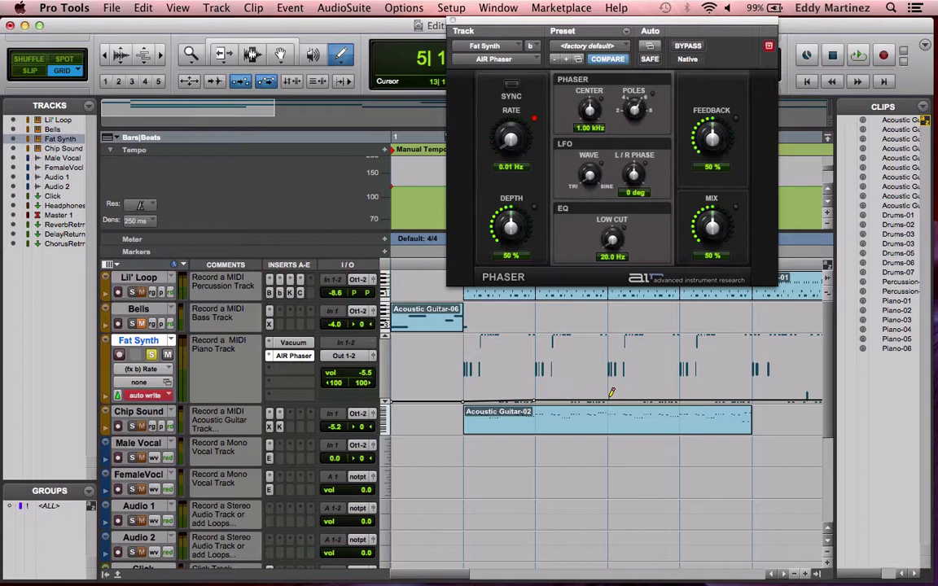
left_click_drag(611, 393, 683, 393)
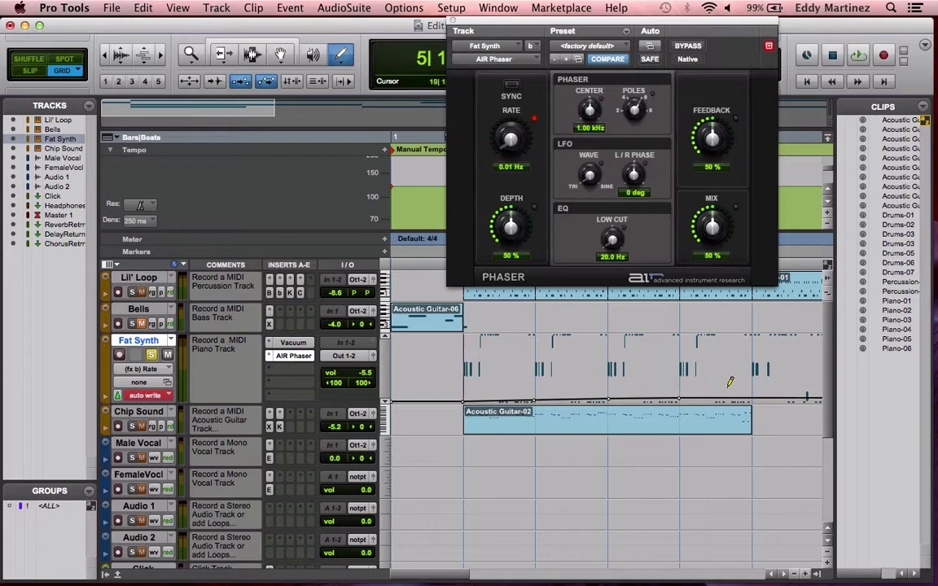
left_click(755, 395)
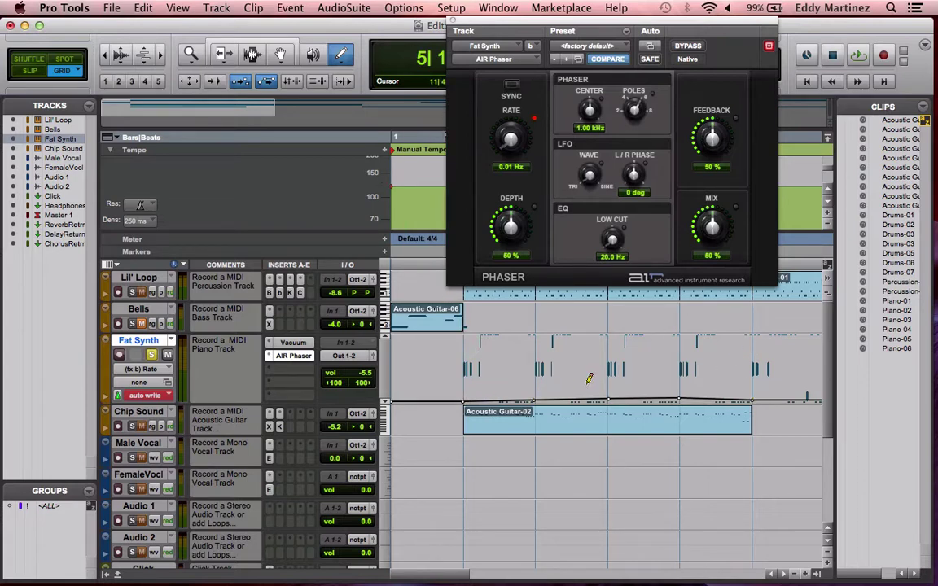
left_click(280, 57)
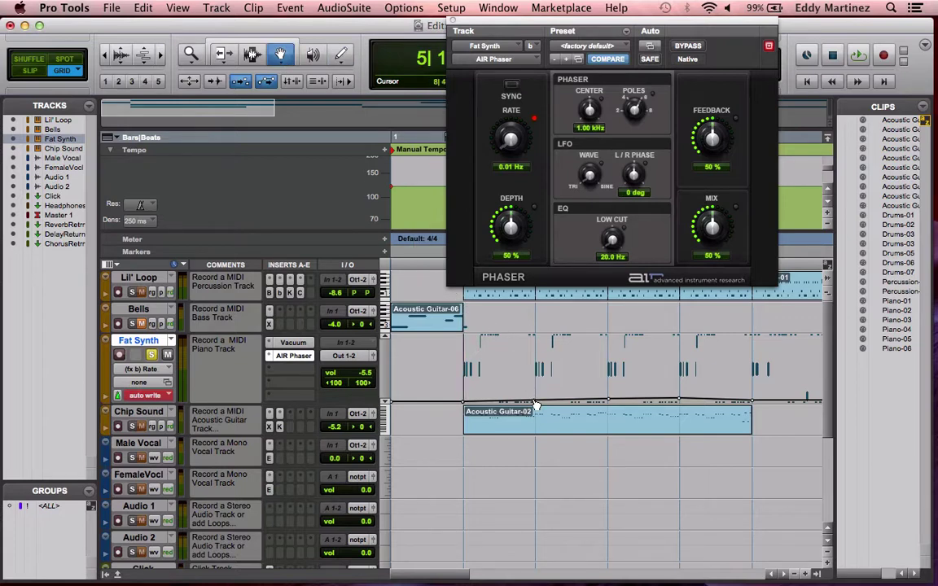
Pull a Rate peak up at bar 9 and raise bar 13 into a ramp falling to bar 21
left_click_drag(536, 402, 536, 348)
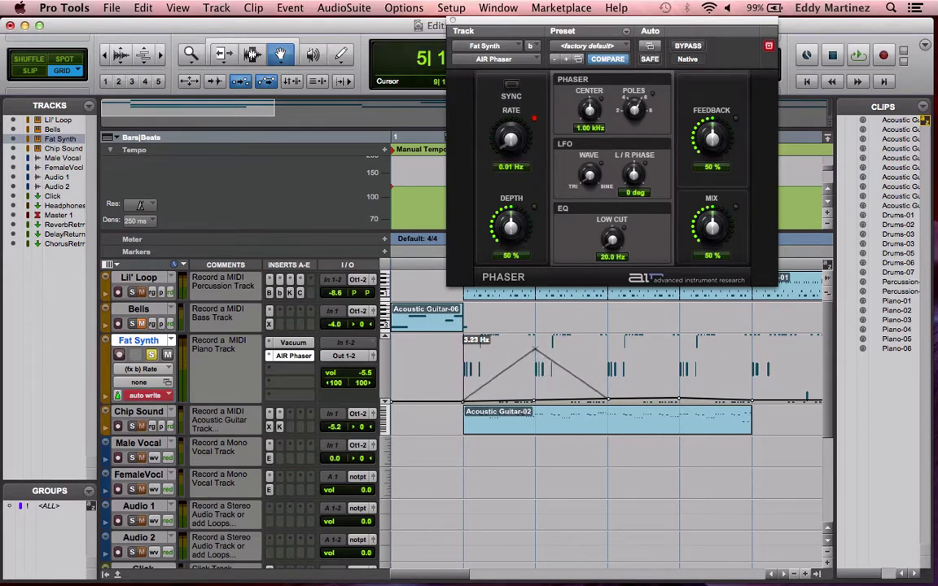
key("super+z")
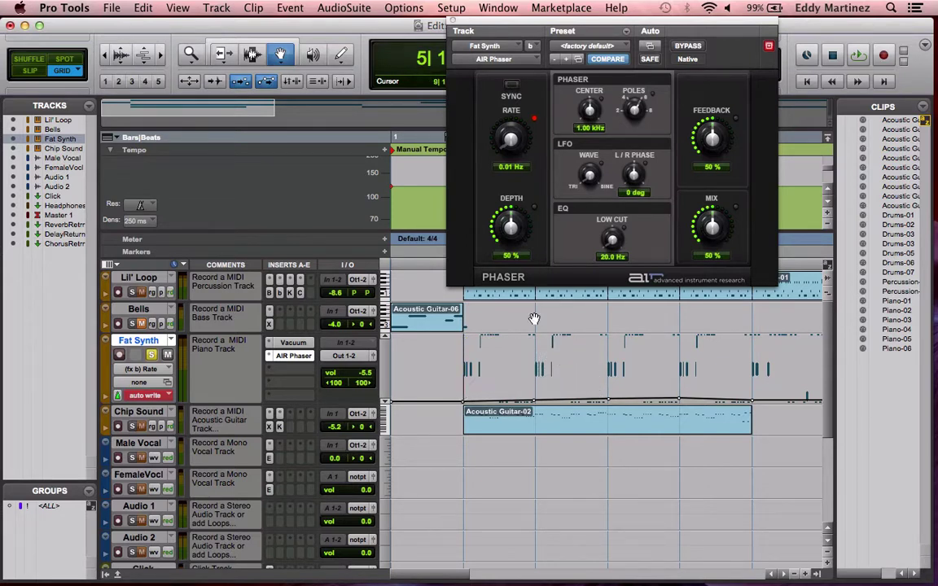
key("super+shift+z")
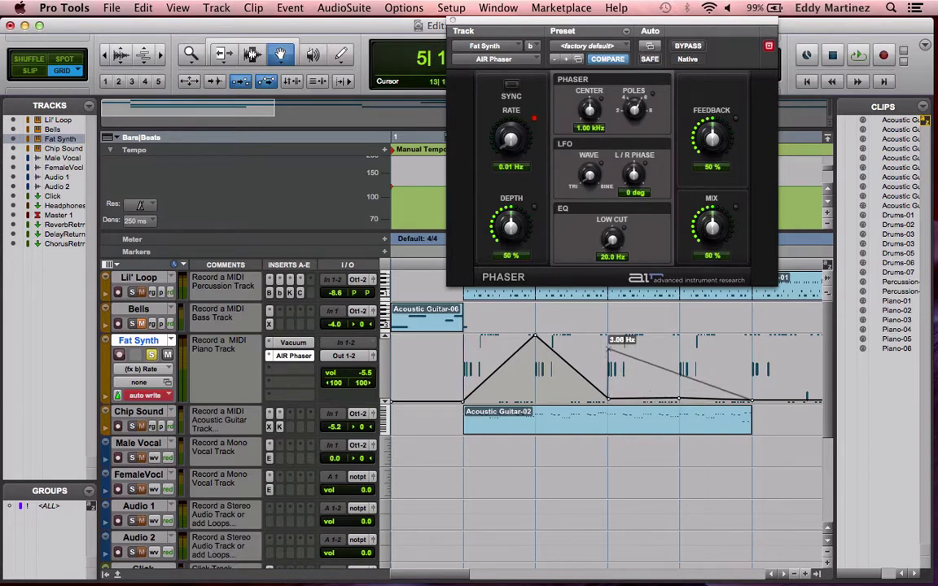
left_click_drag(751, 401, 609, 337)
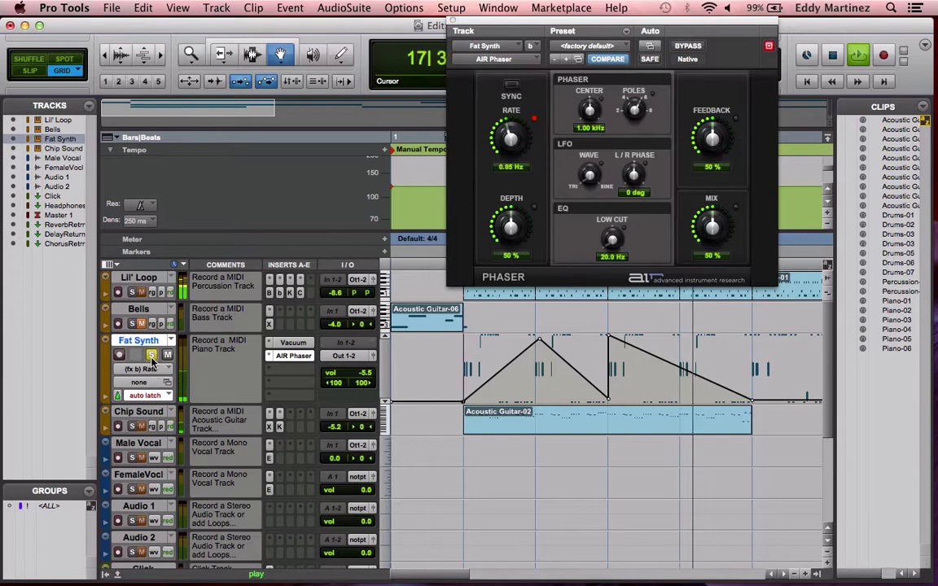
Unsolo Fat Synth, resume playback, and reshape the Rate breakpoints into triangles, the second spanning bars 13–21
key("space")
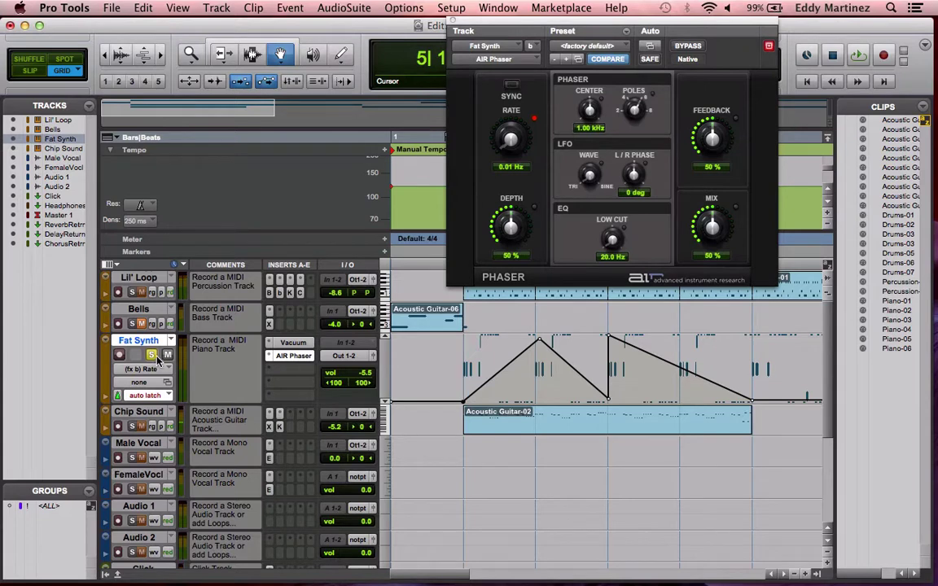
left_click(151, 356)
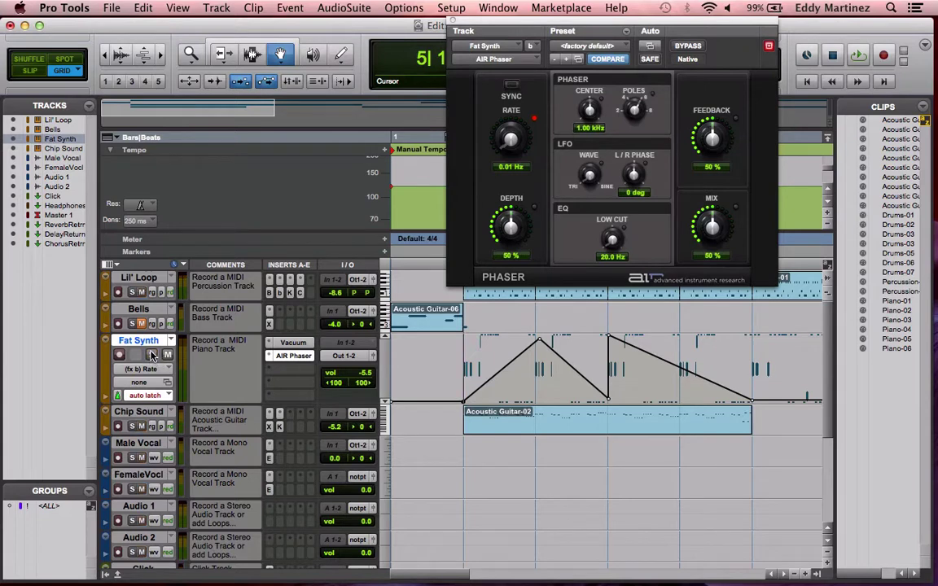
key("space")
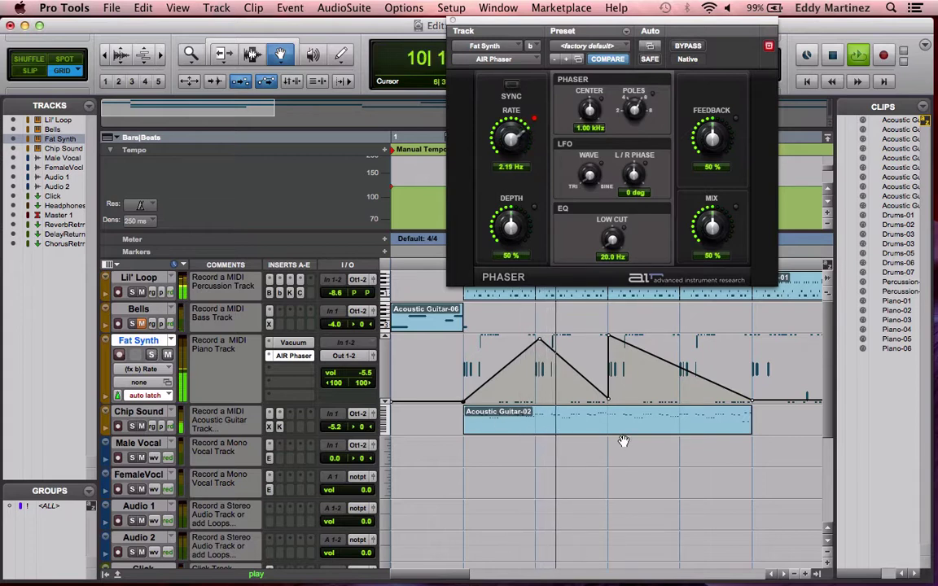
left_click_drag(611, 340, 663, 373)
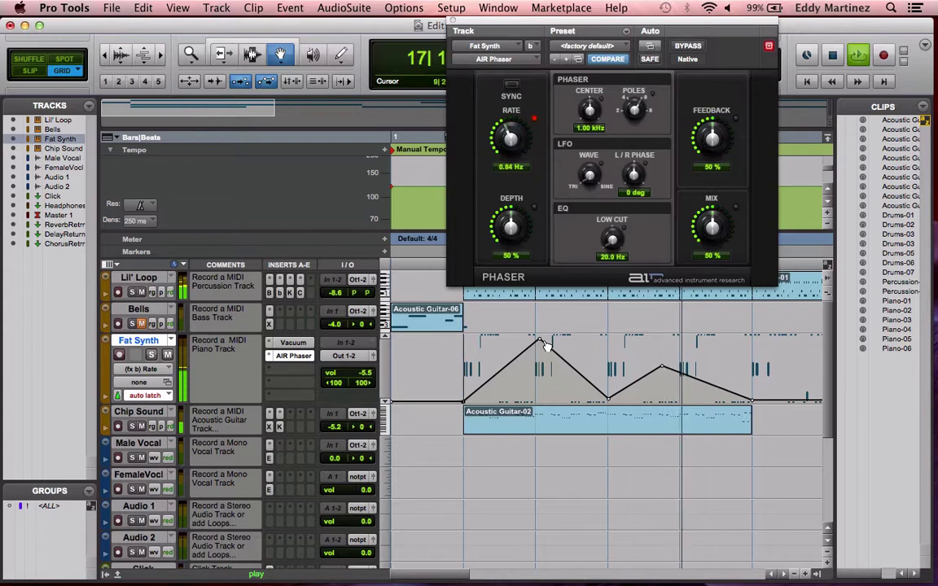
left_click_drag(538, 338, 536, 361)
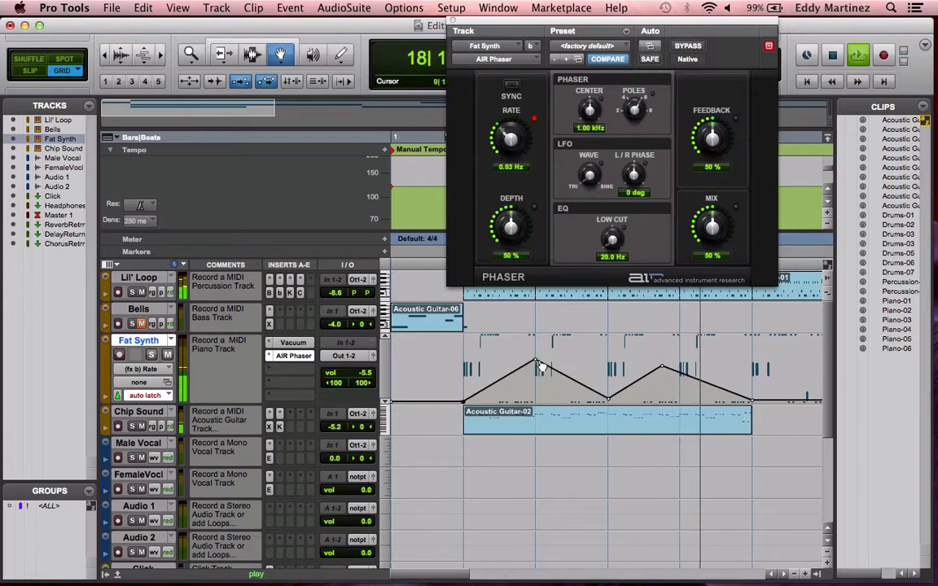